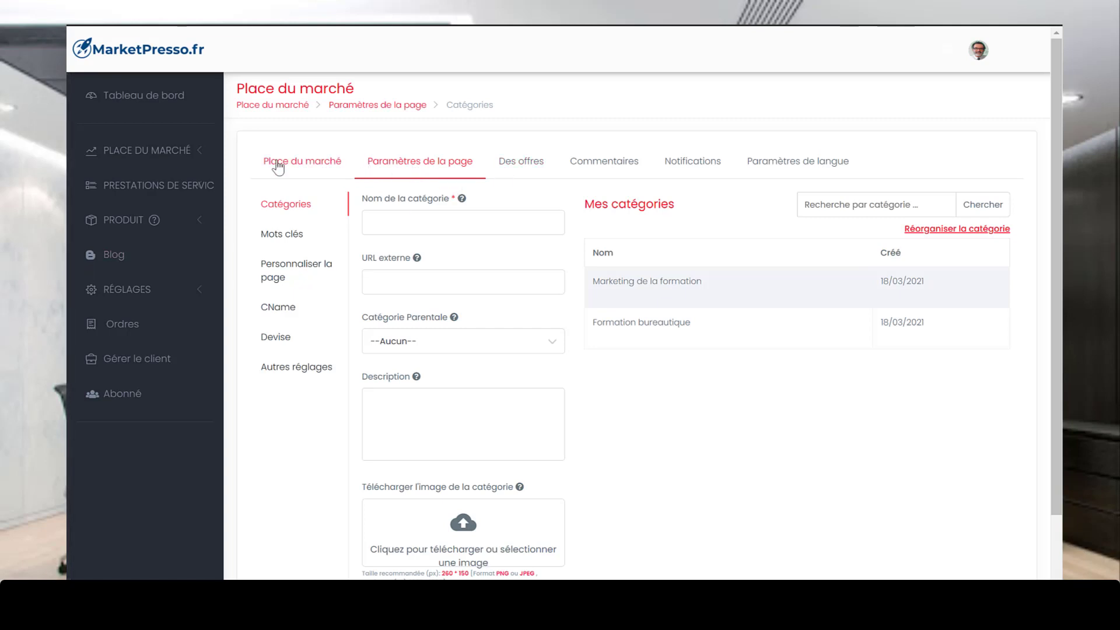
Step: Visit the public "Formation numérique" marketplace and check its Formation bureautique and Marketing de la formation category pages
click(280, 165)
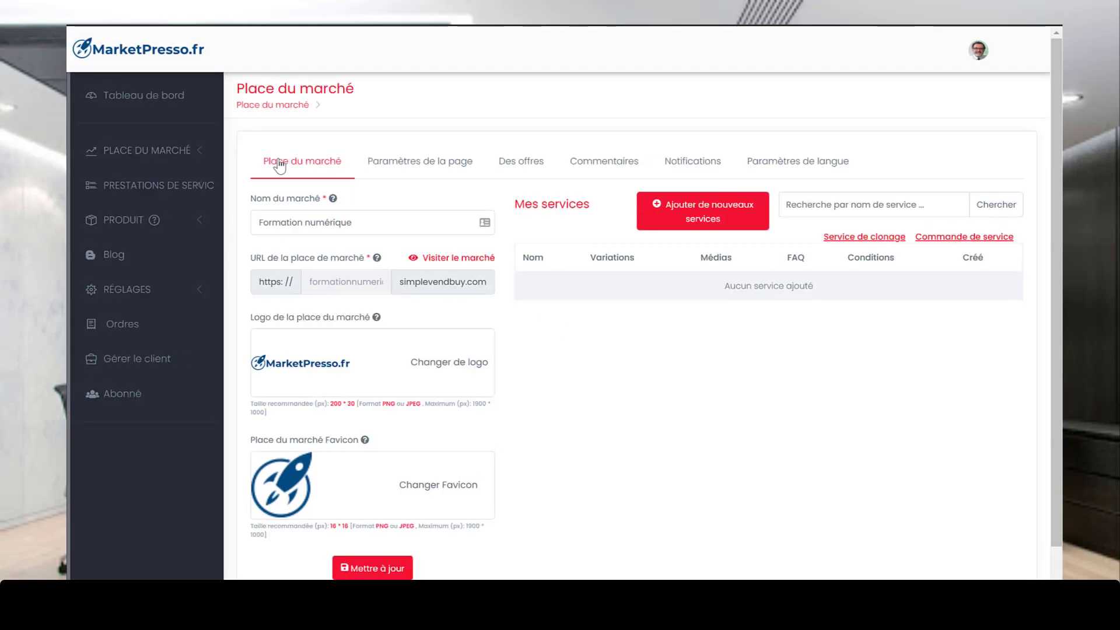
click(466, 260)
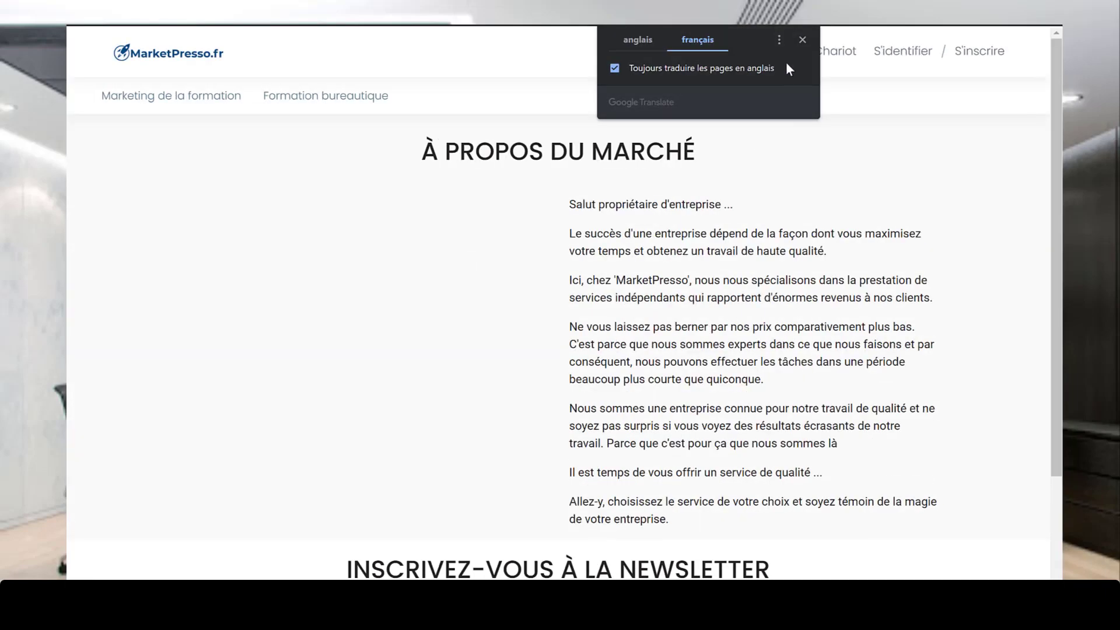
click(802, 39)
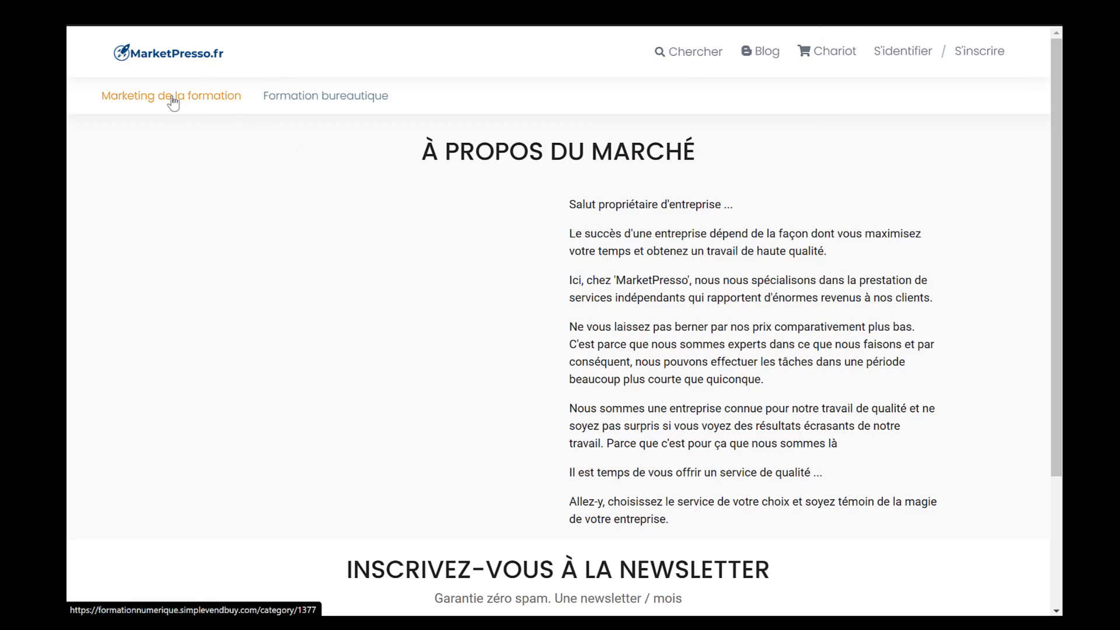
click(354, 107)
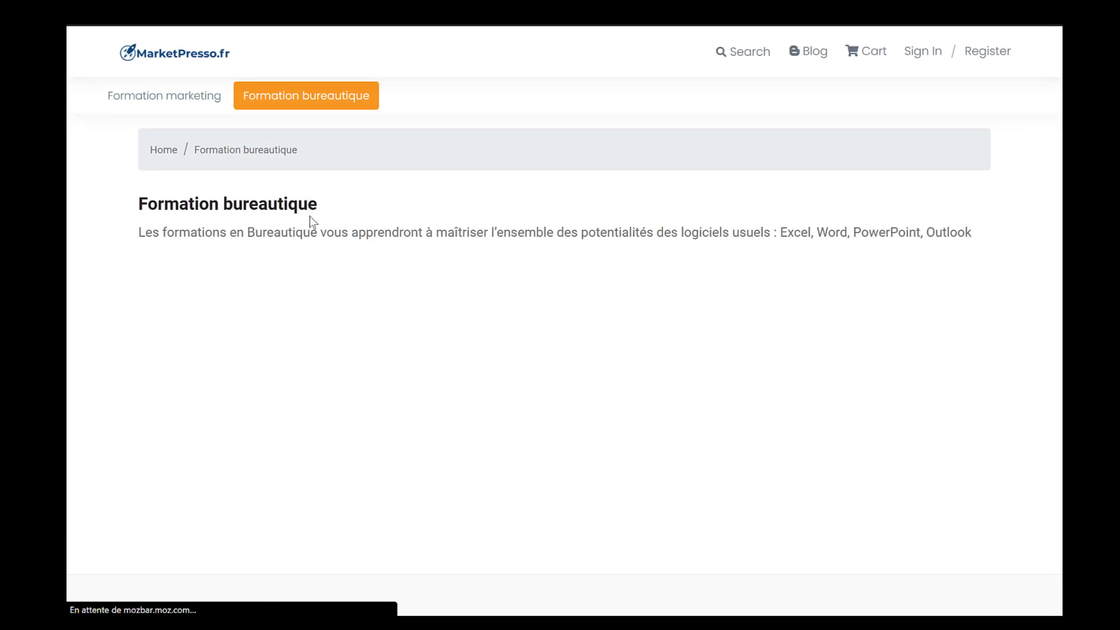
click(175, 99)
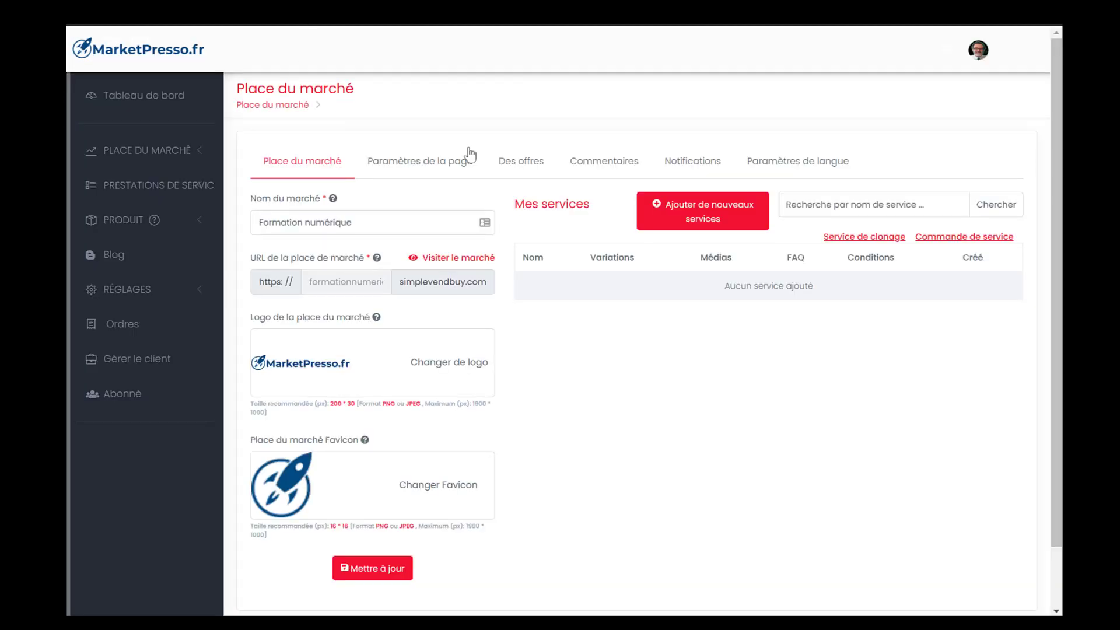
Step: Start a new marketplace offer named "Offre d'hivers" with the type Rabais %
click(442, 169)
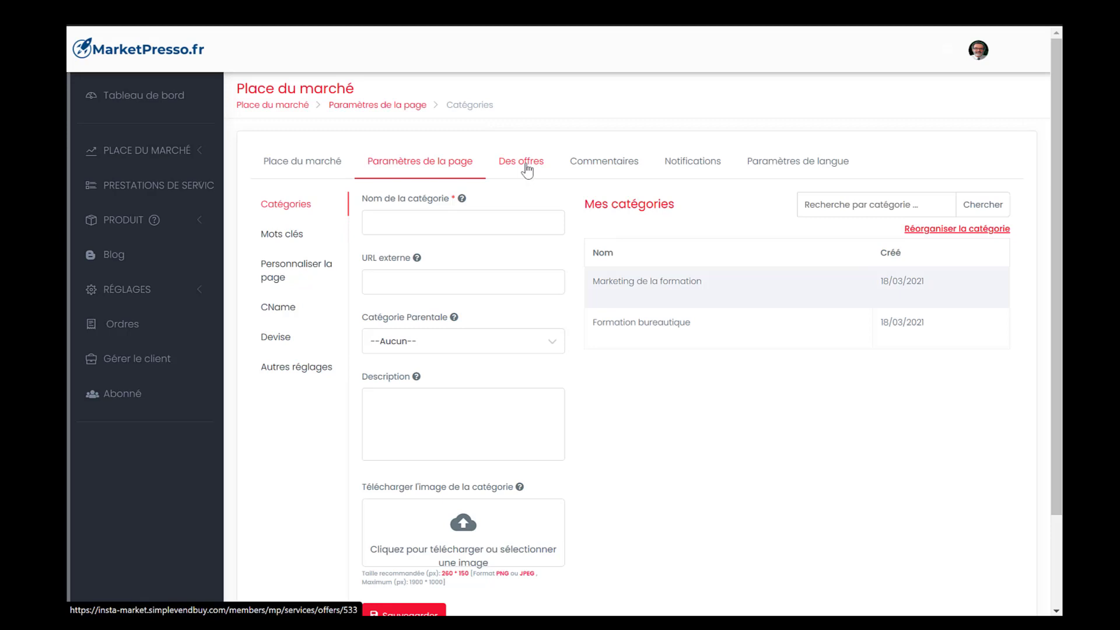
click(527, 169)
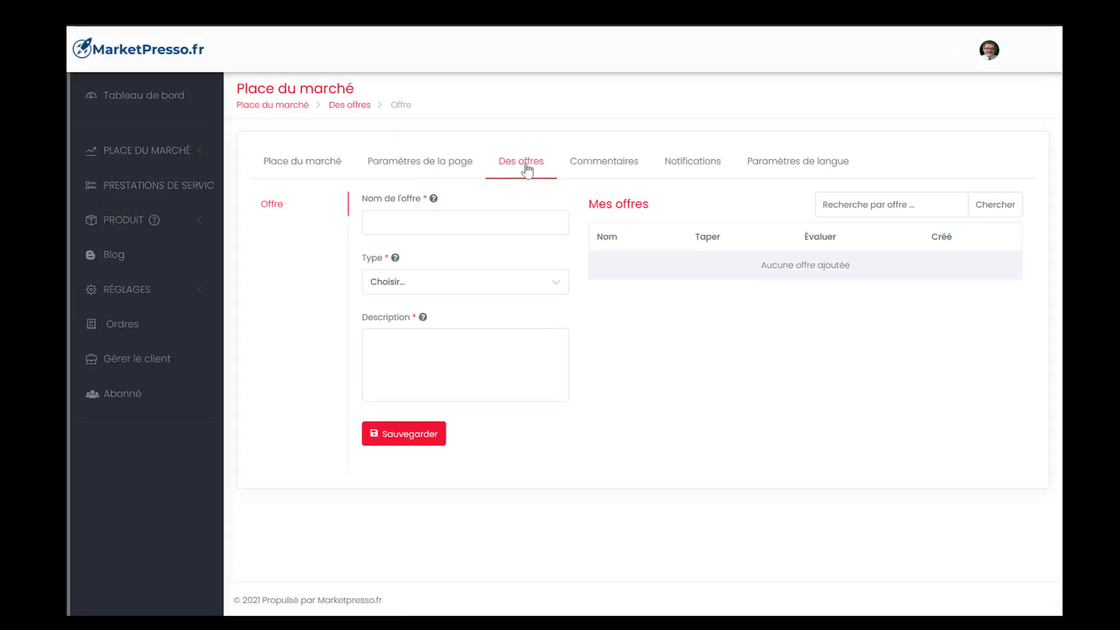
click(428, 229)
text(O)
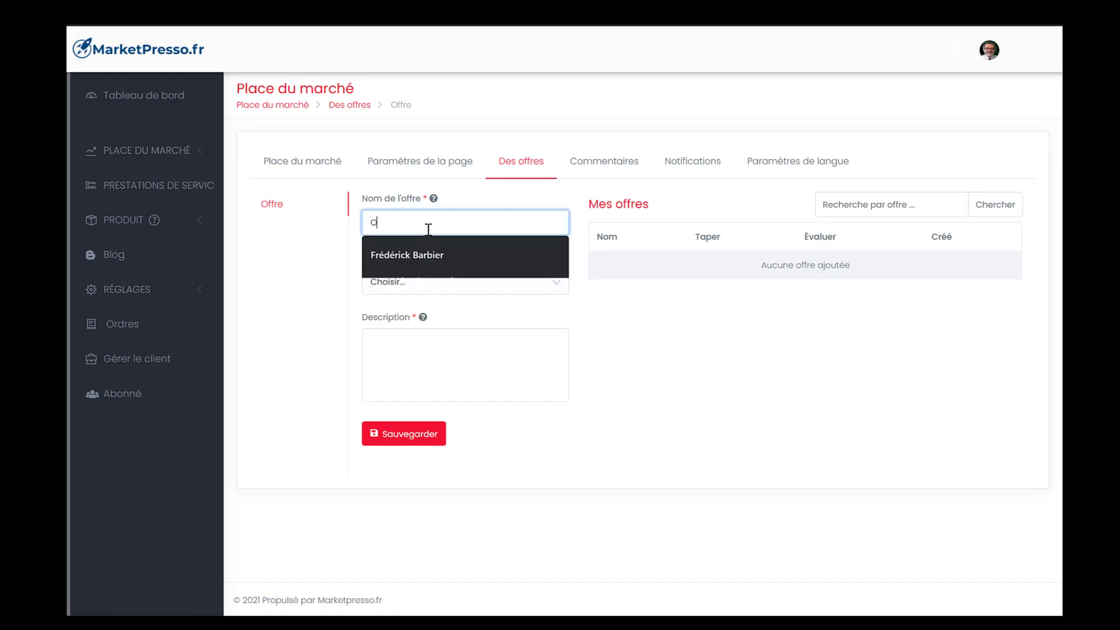
text(ffre d'hivers)
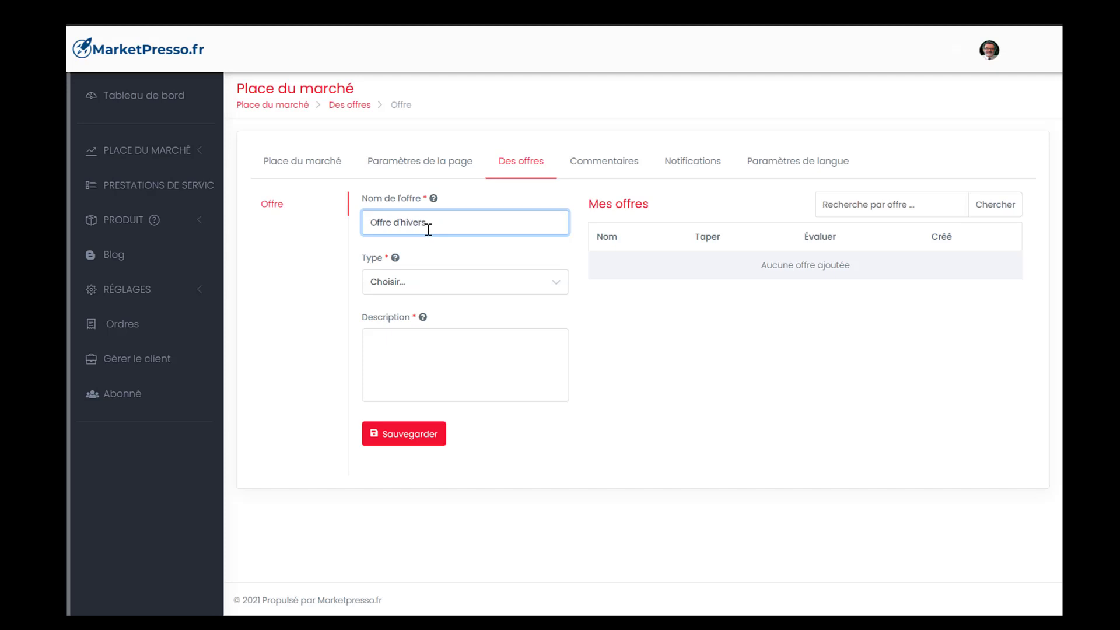
click(450, 281)
click(430, 335)
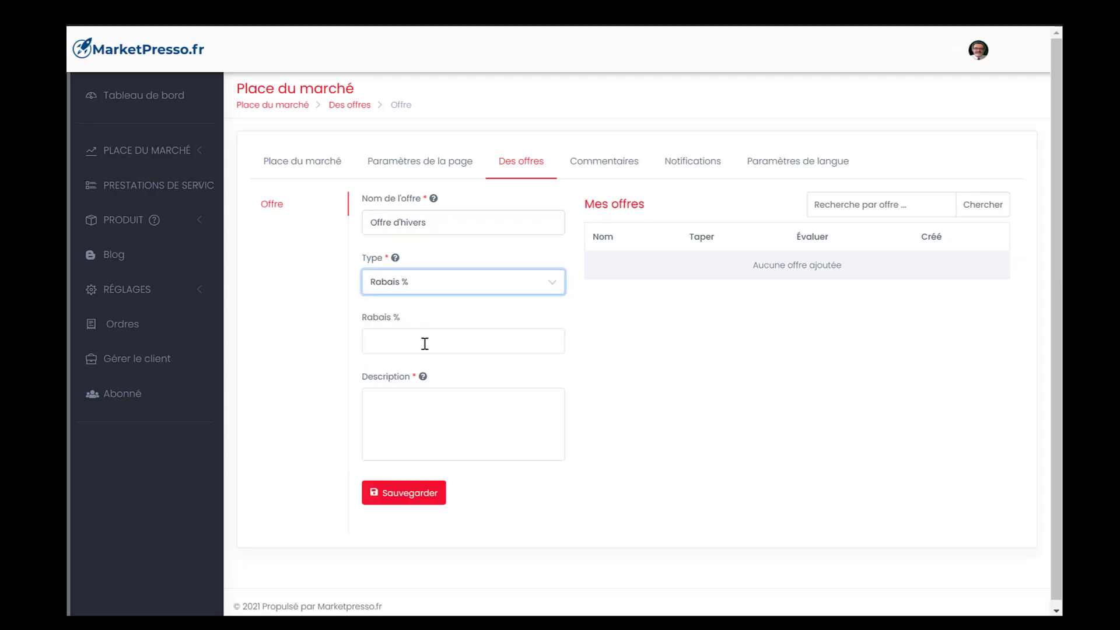
Step: Set the offer's discount to 50 %, describe it as "Remise d'hivers 650% sur votre formation" and save it
click(424, 344)
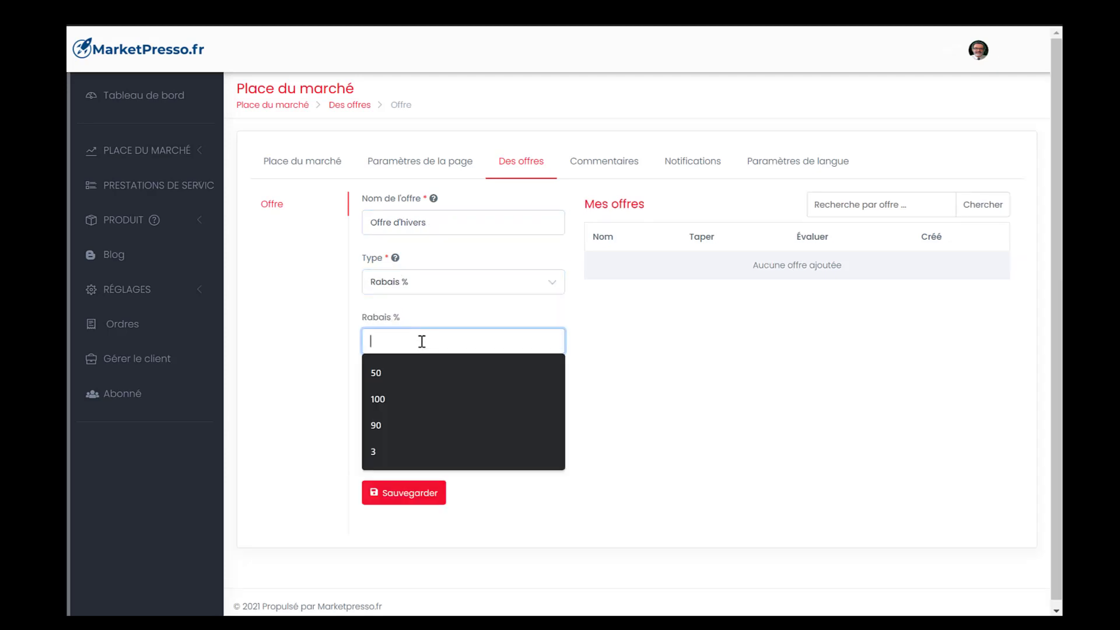
click(420, 373)
click(417, 408)
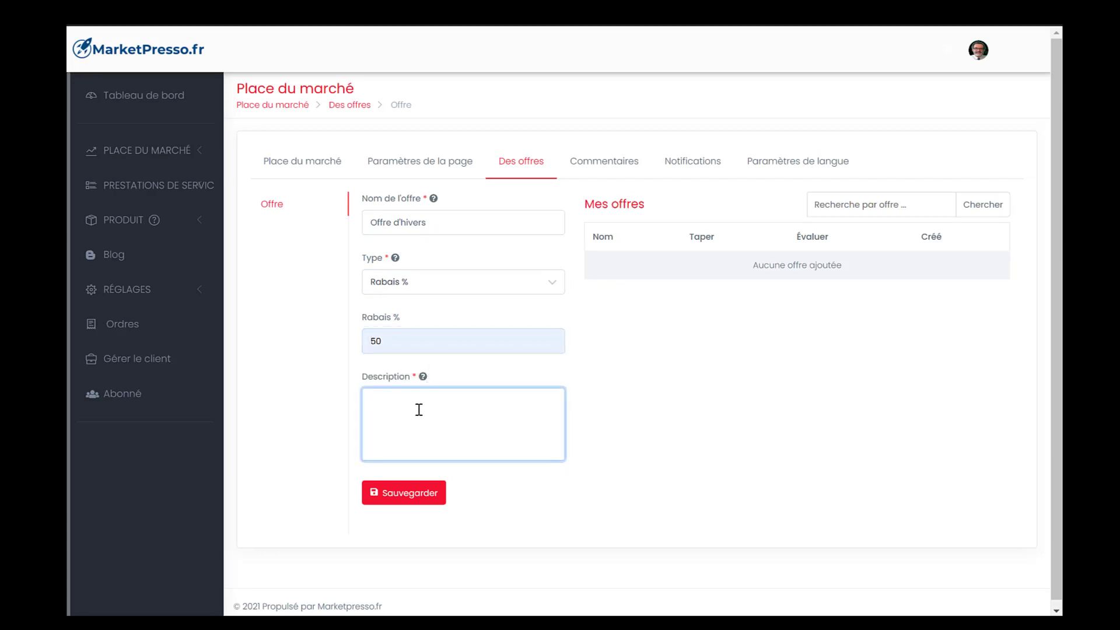
text(Remise d'hivers 650% sur votre formation)
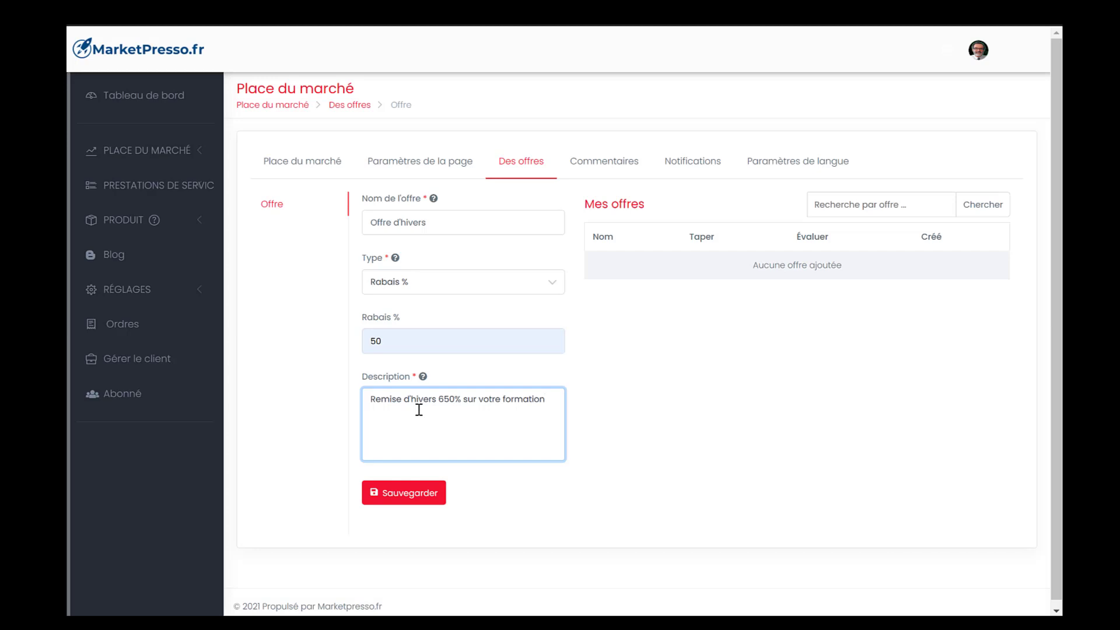
click(406, 499)
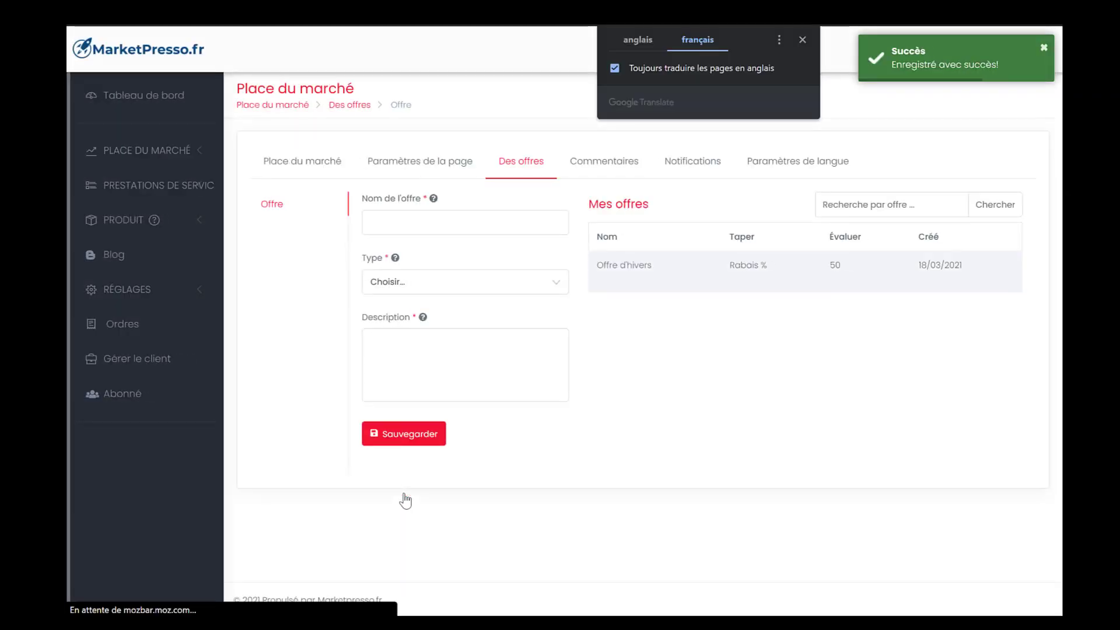
Step: Check the available offer types and open the marketplace's list of customer comments
click(531, 284)
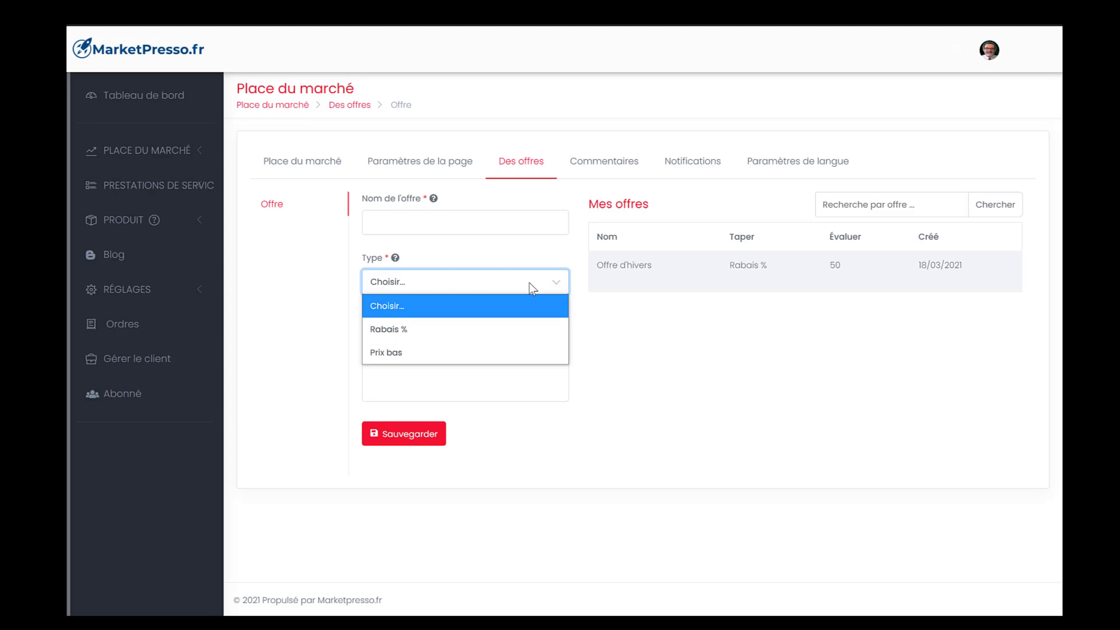
click(619, 166)
click(619, 167)
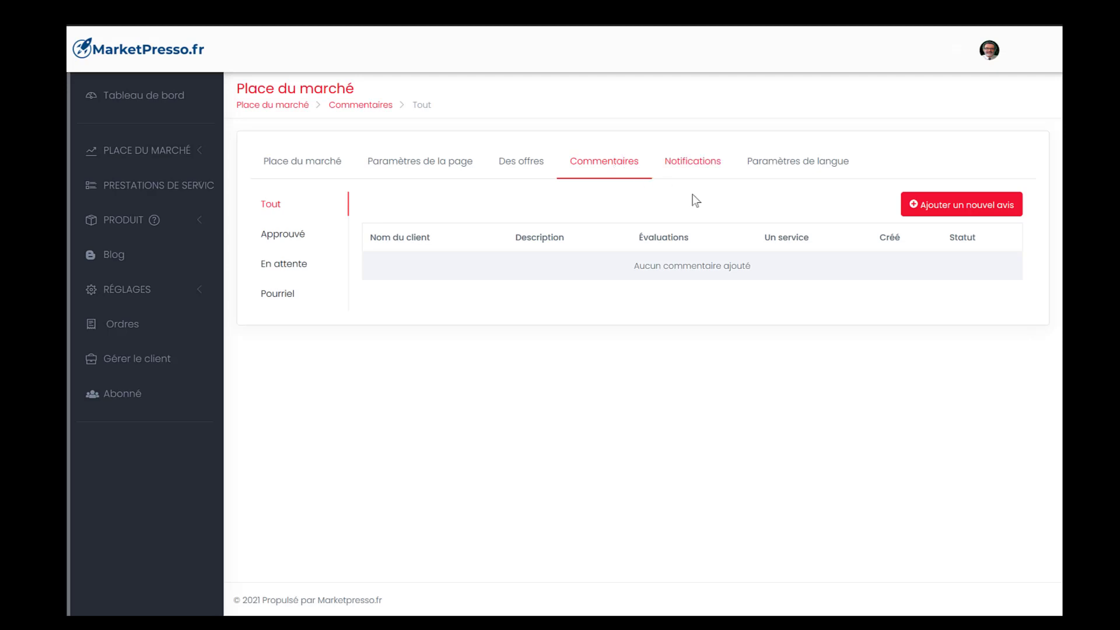
Step: Read through the registration message template in the marketplace's notification settings
click(710, 167)
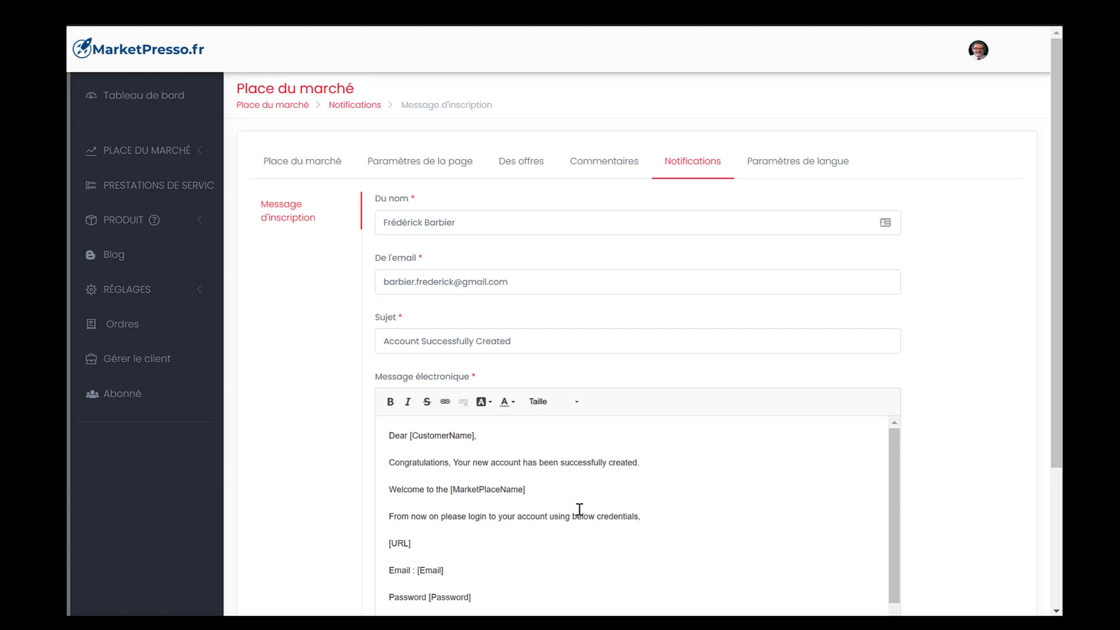
scroll(590, 485, down, 1)
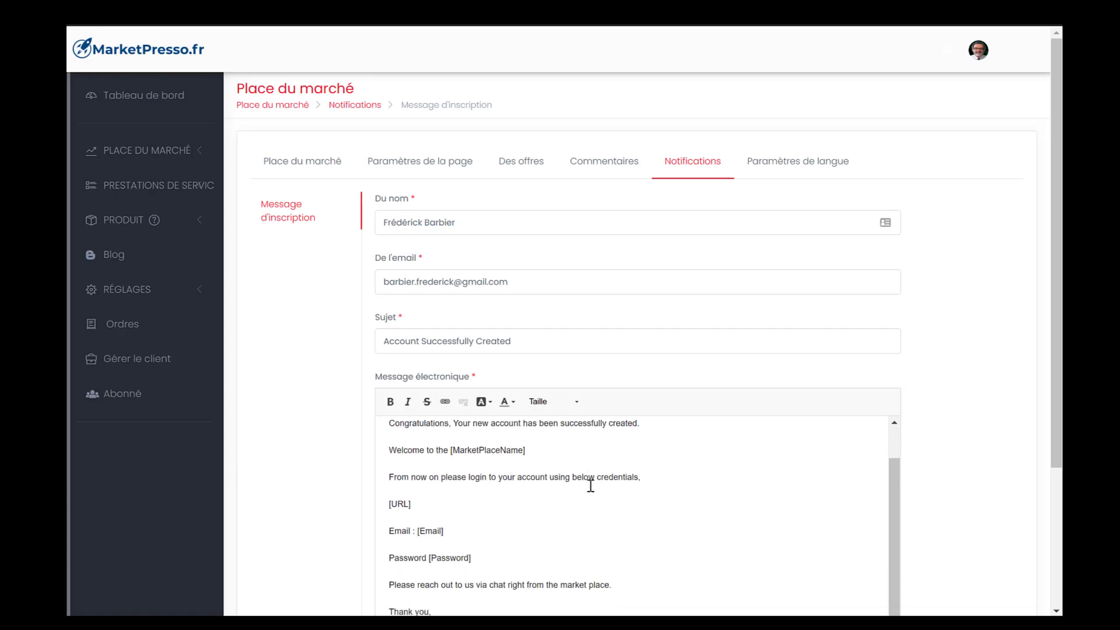
scroll(591, 485, up, 1)
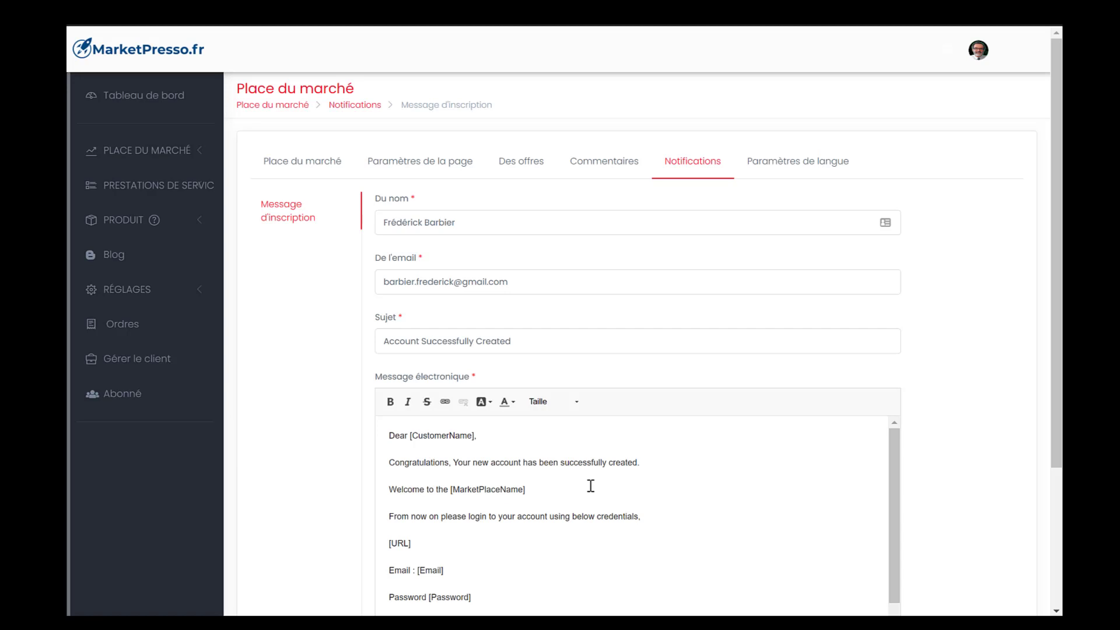
Step: Review the customizable interface texts in the language settings and return to the marketplace's main settings
click(800, 168)
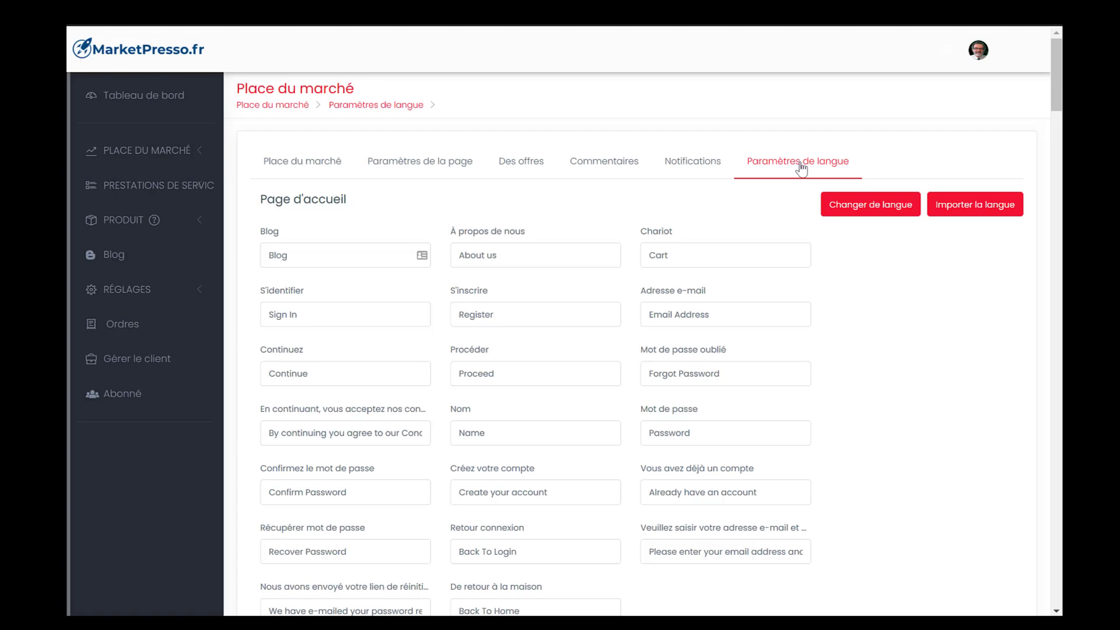
scroll(790, 394, down, 12)
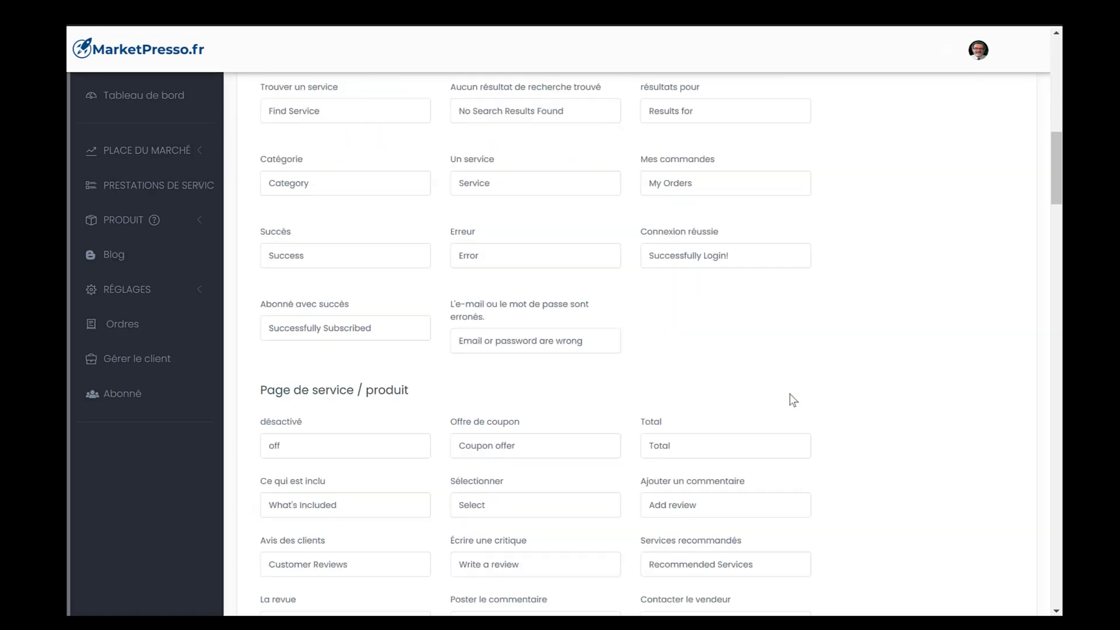
scroll(792, 399, down, 20)
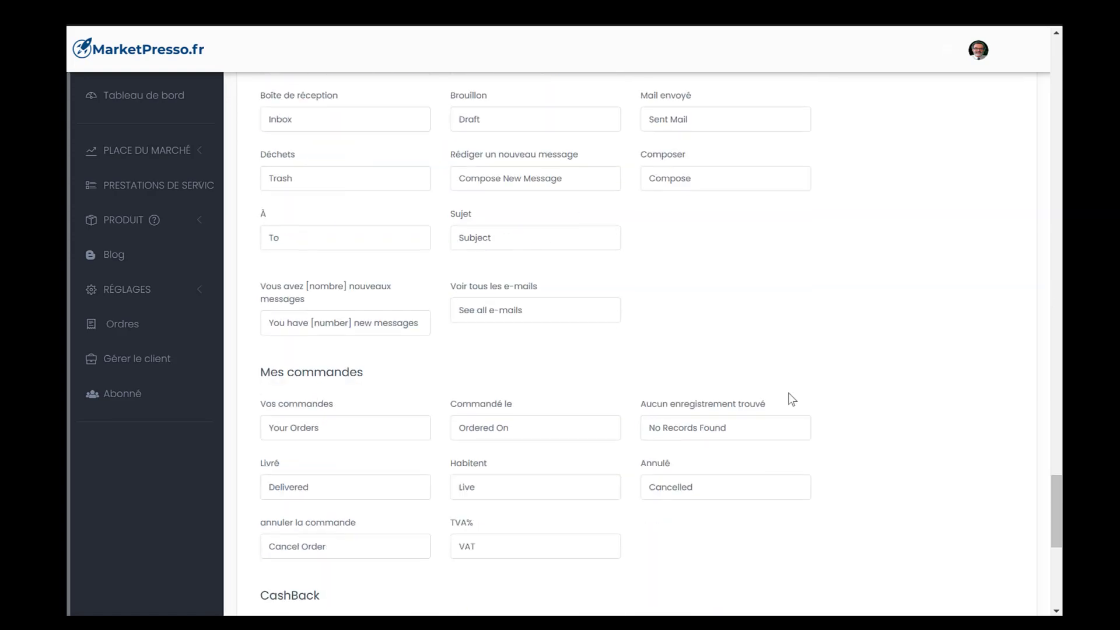
scroll(790, 398, down, 5)
scroll(781, 394, up, 15)
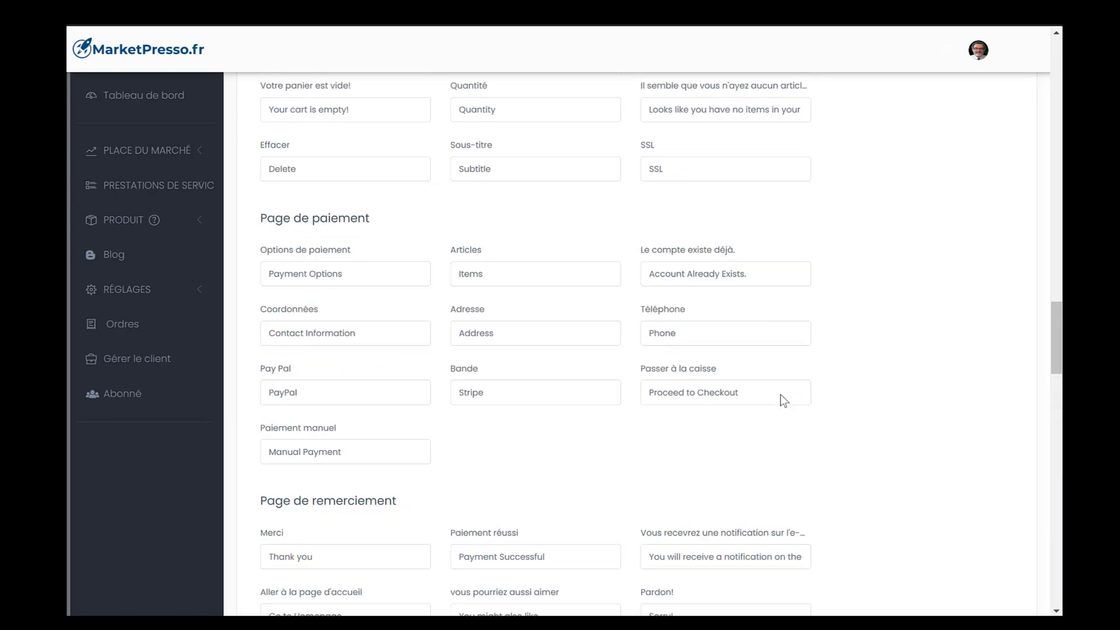
scroll(780, 394, up, 15)
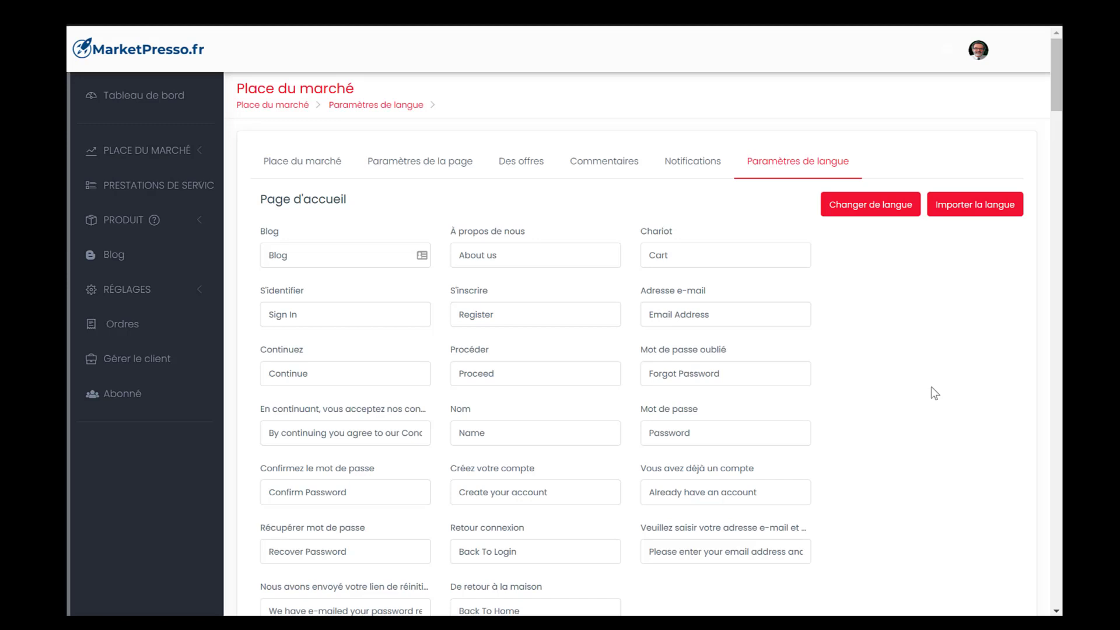
click(313, 168)
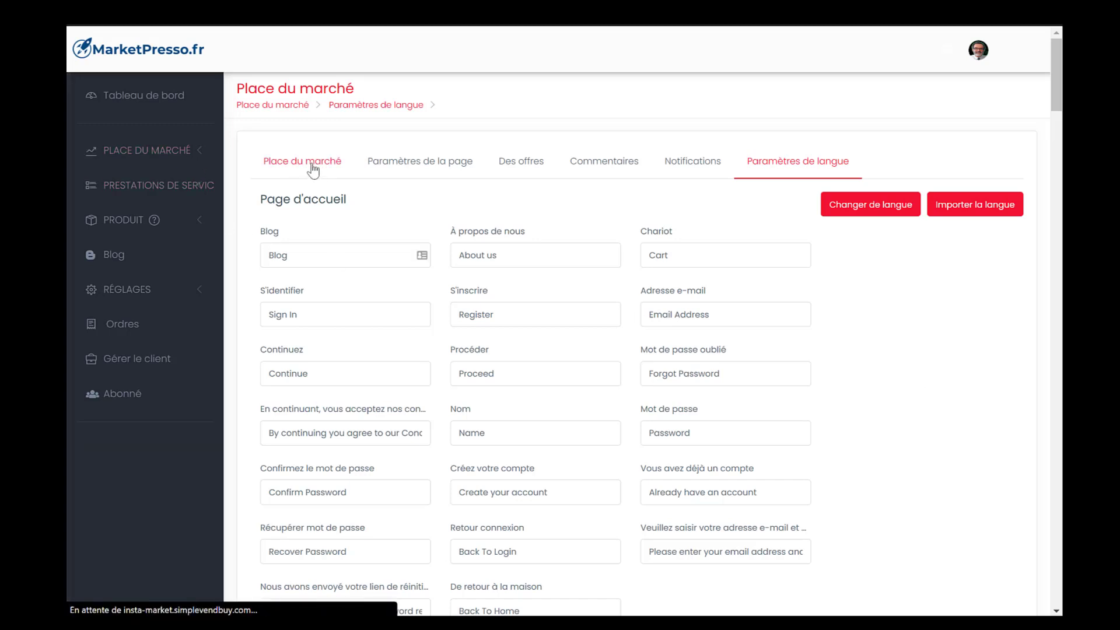